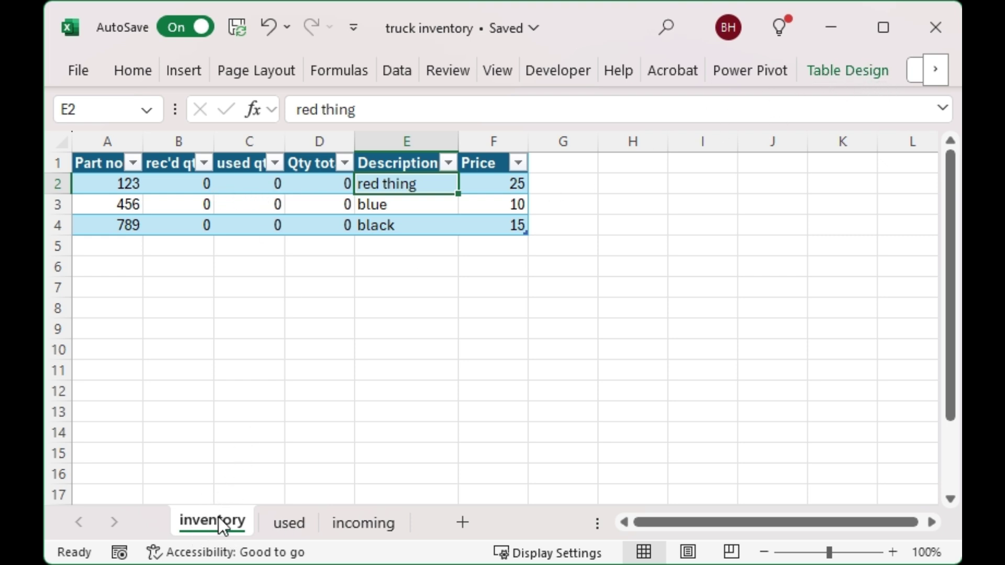
Step: Look over the used sheet's table and its Table Design options
click(848, 70)
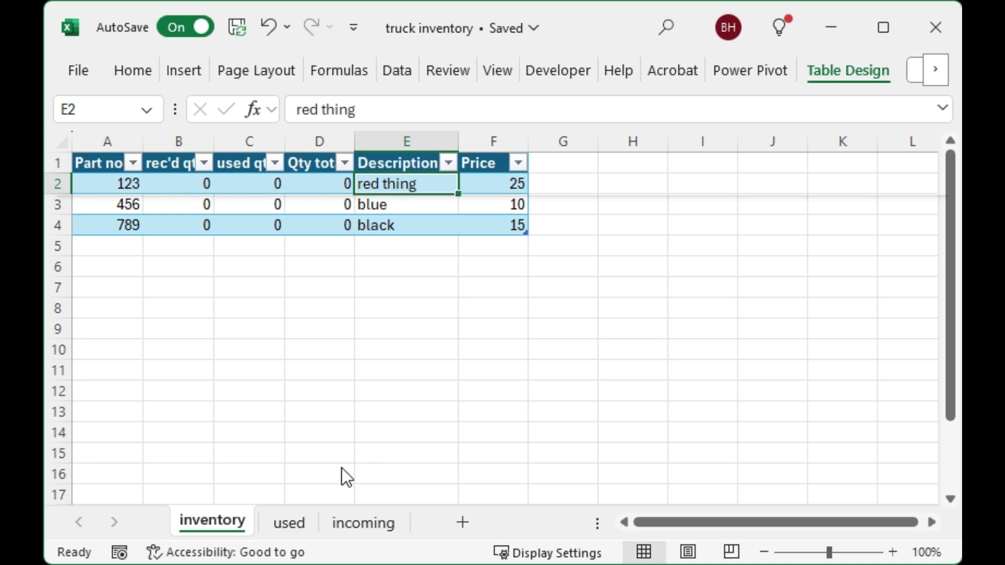
click(290, 514)
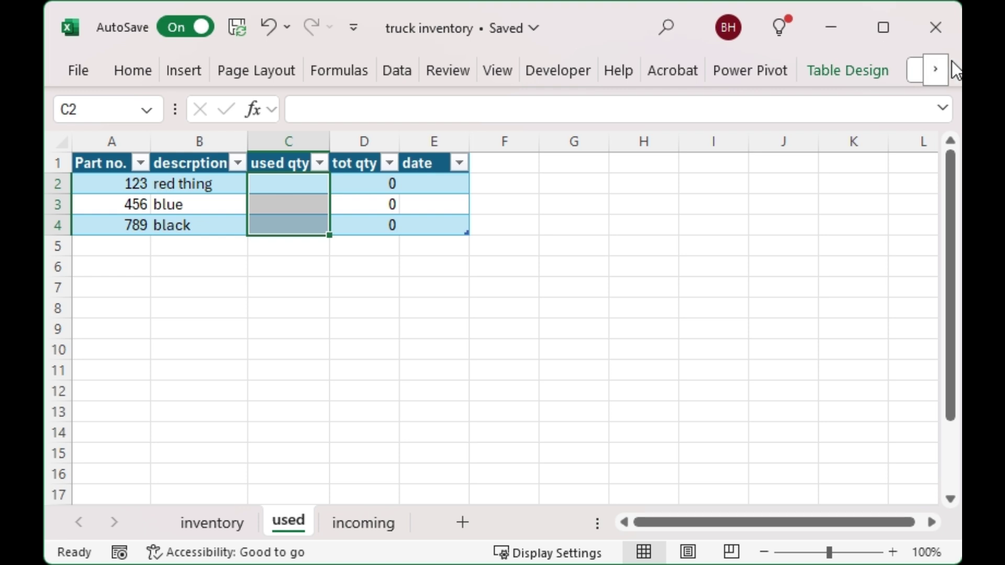
click(847, 75)
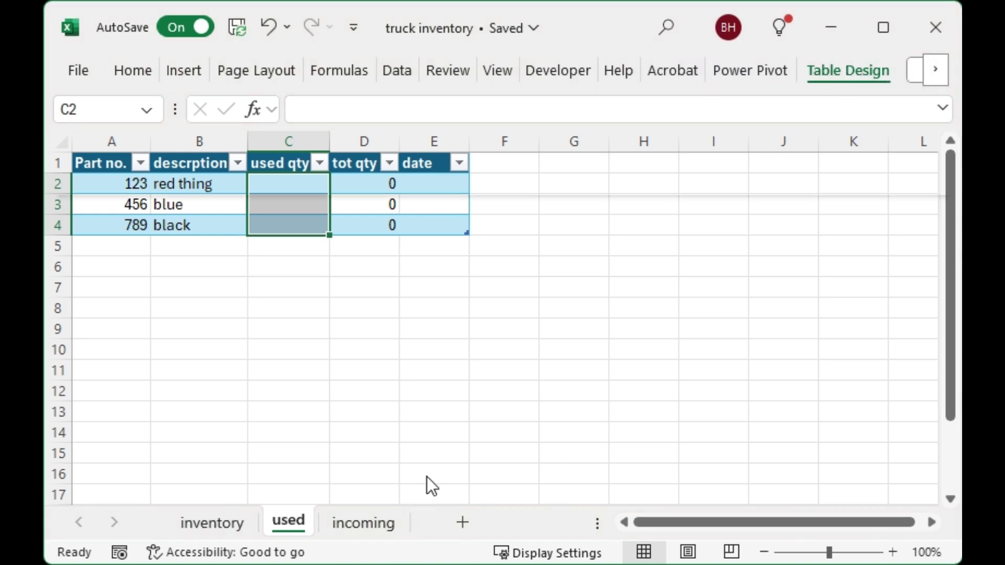
Step: View the incoming sheet's table with parts 123, 456 and 789 and deselect the rec'd qty column
click(369, 521)
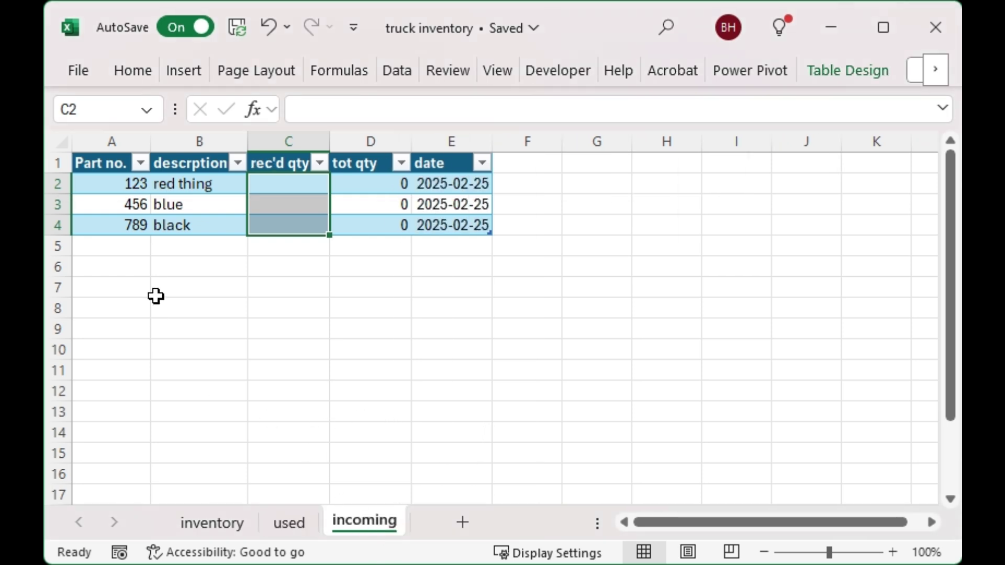
click(841, 73)
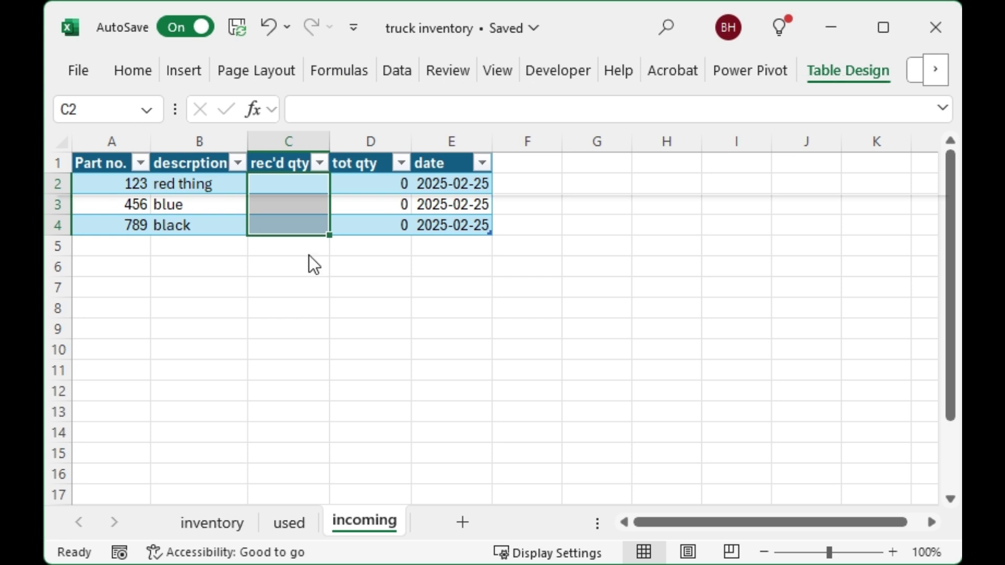
click(302, 426)
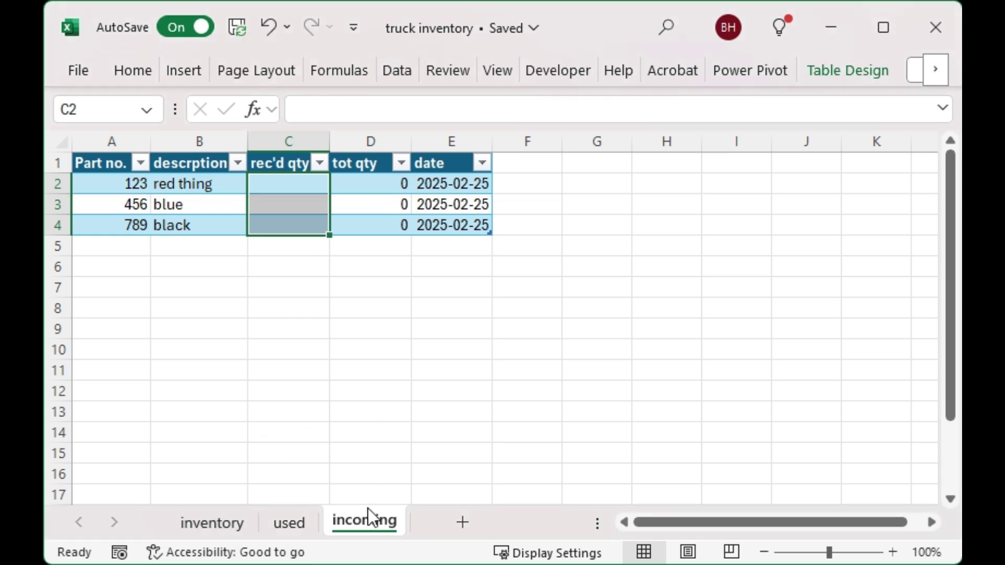
click(478, 450)
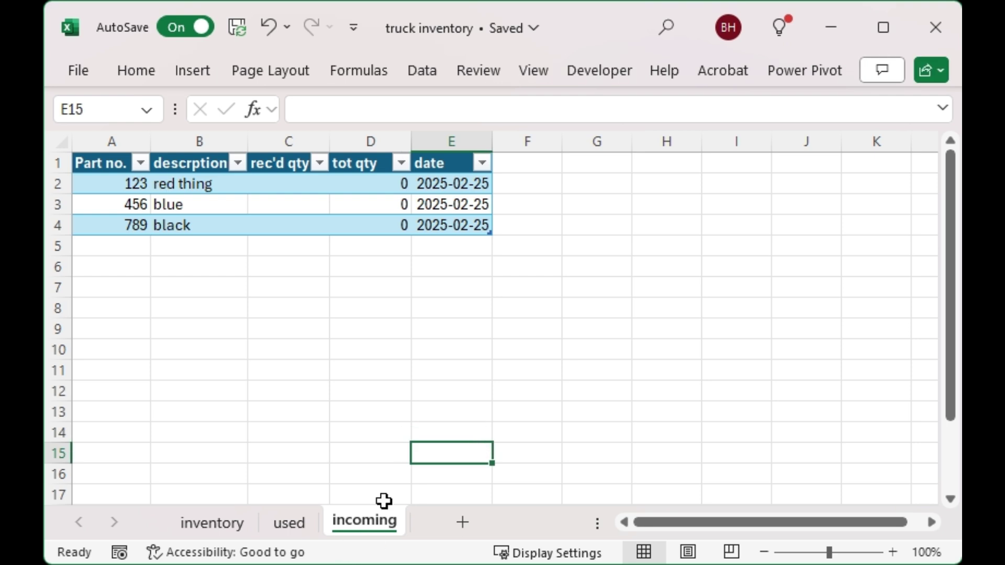
Step: Enter received quantities 25, 15 and 12 for parts 123, 456 and 789, then check the inventory sheet
click(323, 415)
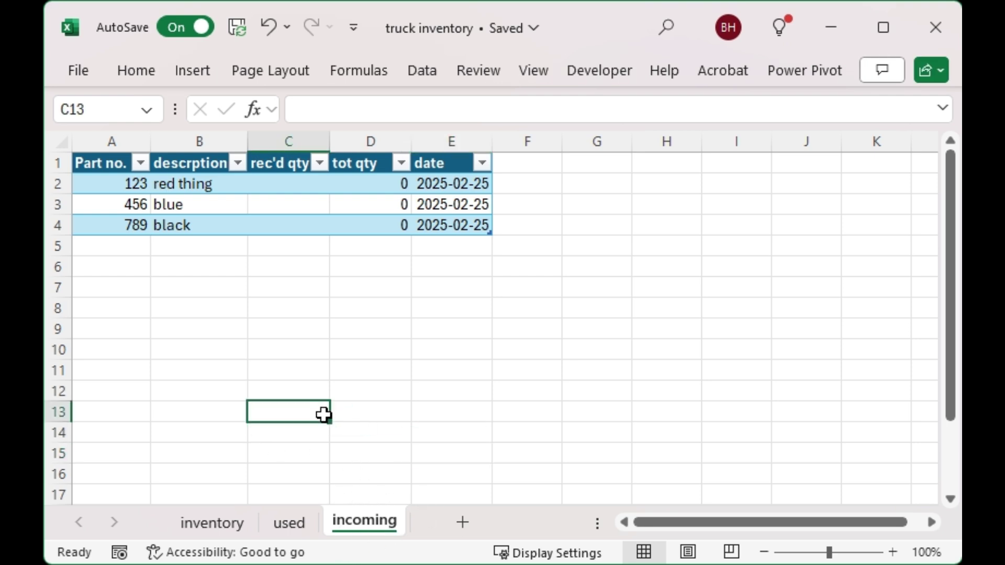
click(275, 180)
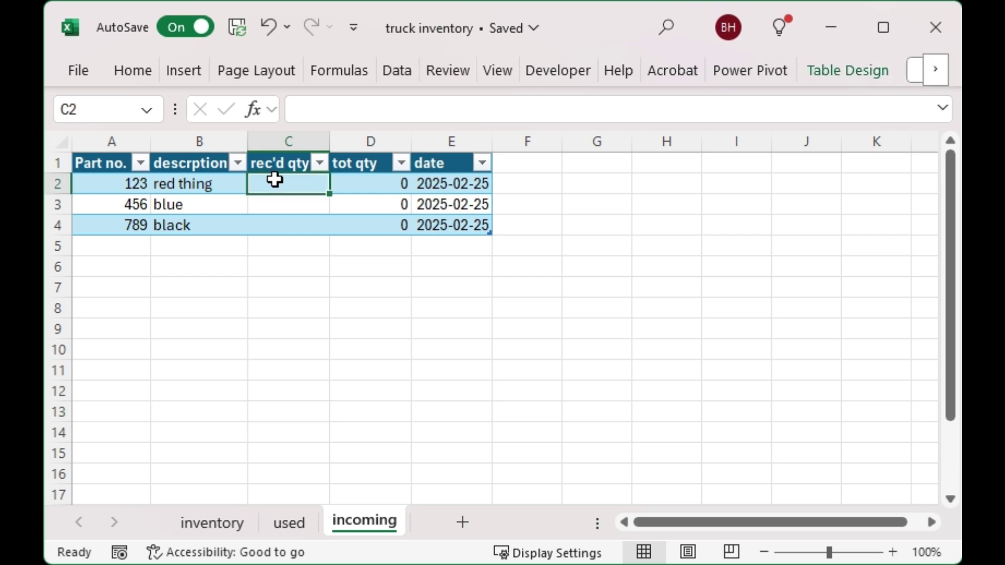
text(25)
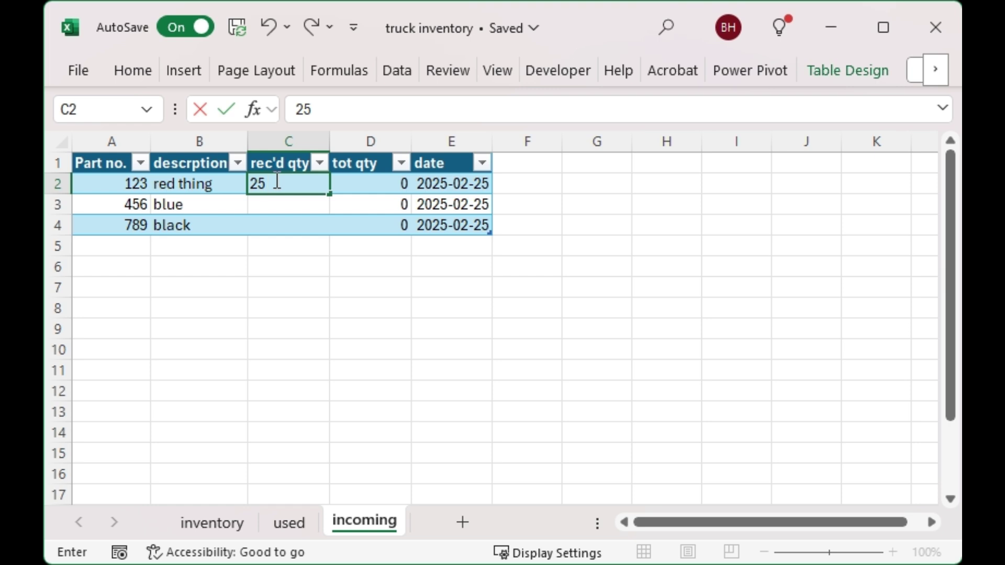
key(Return)
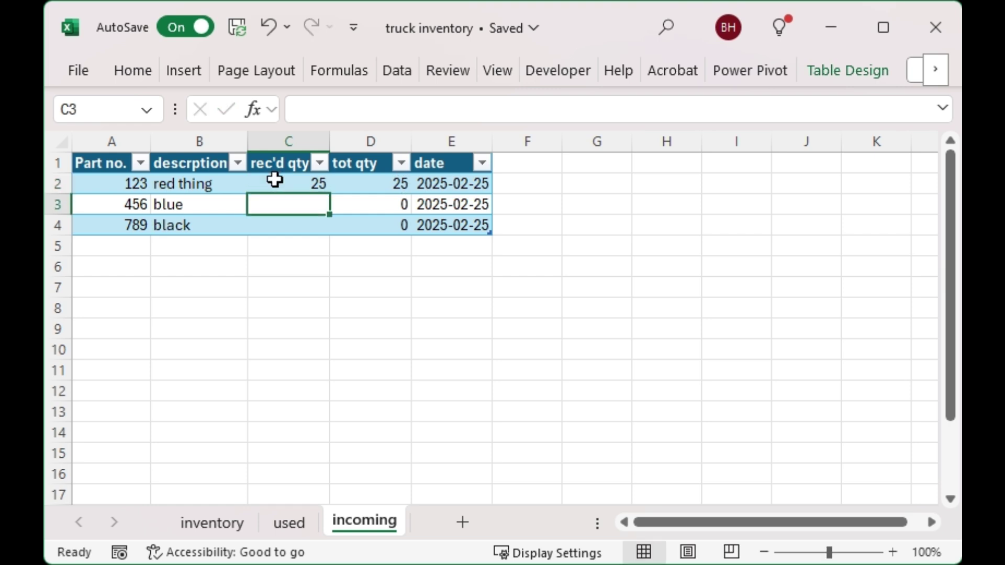
text(15)
click(289, 226)
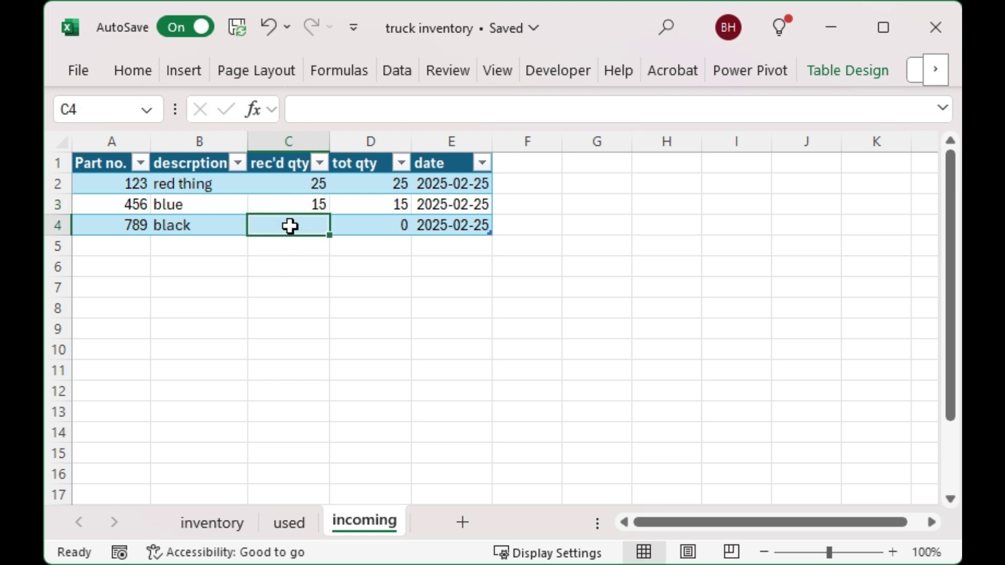
text(12)
key(Return)
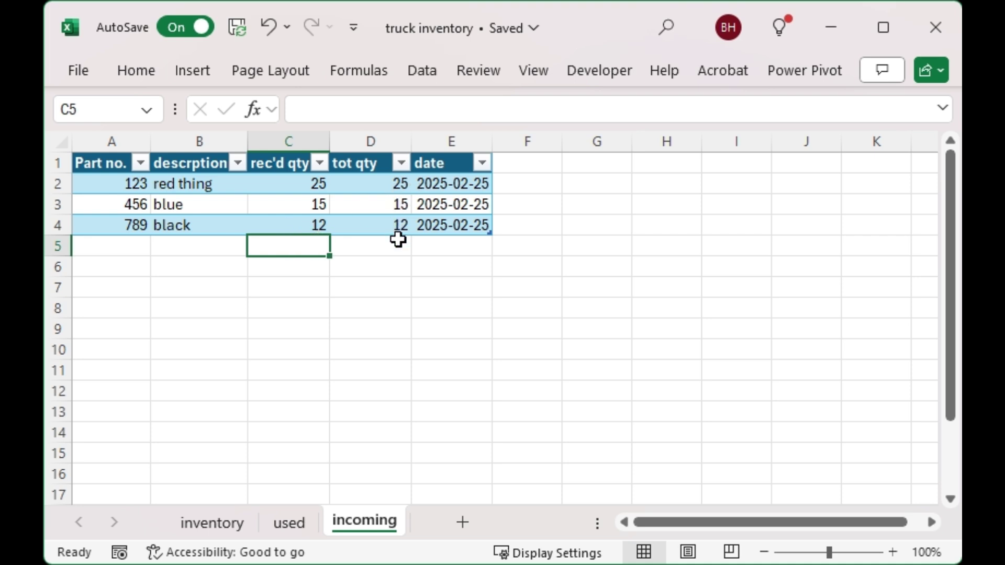
click(210, 521)
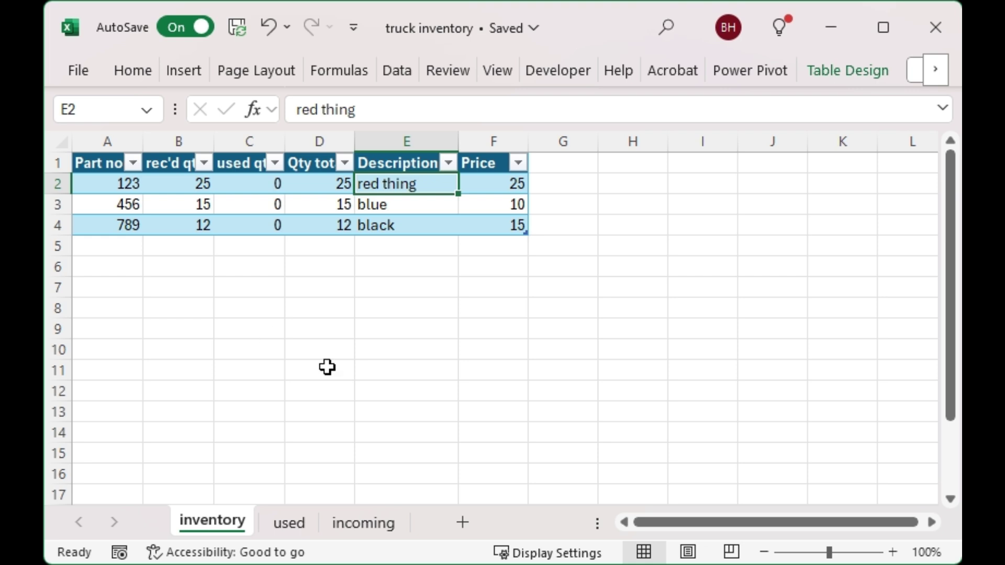
Step: On the used sheet, enter used quantity 2 for part 123 and 12 each for the blue and black parts
click(291, 524)
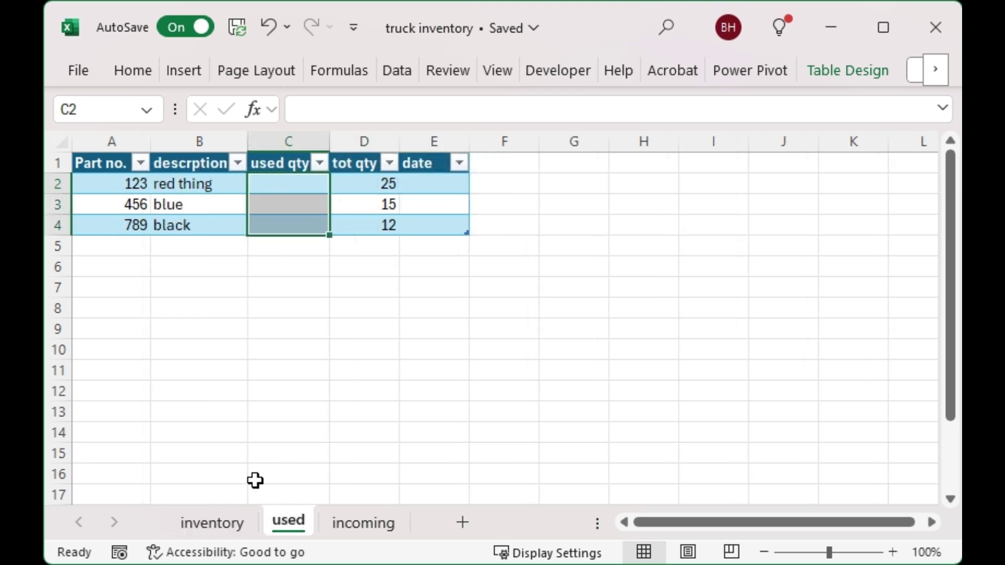
click(282, 185)
text(23)
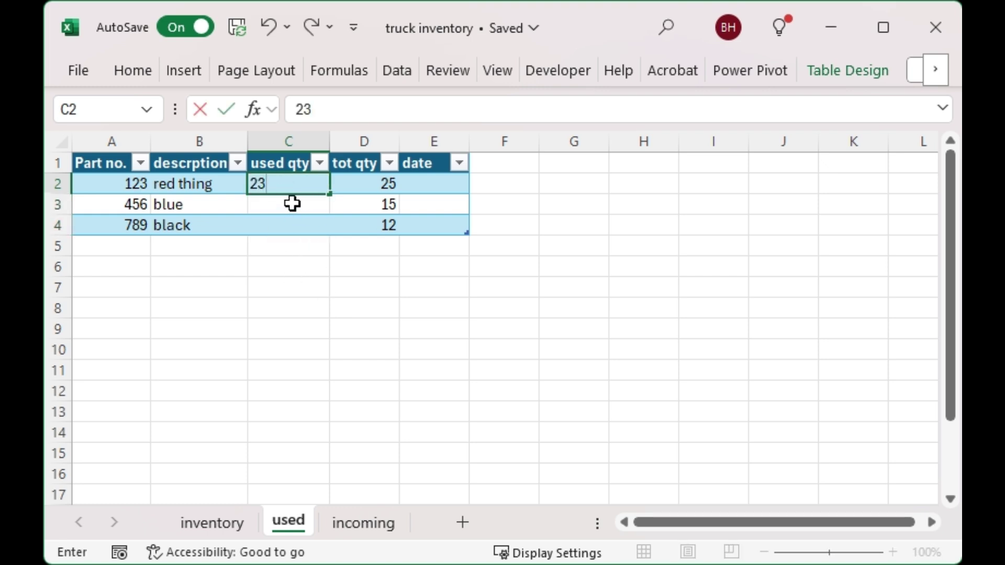
click(292, 203)
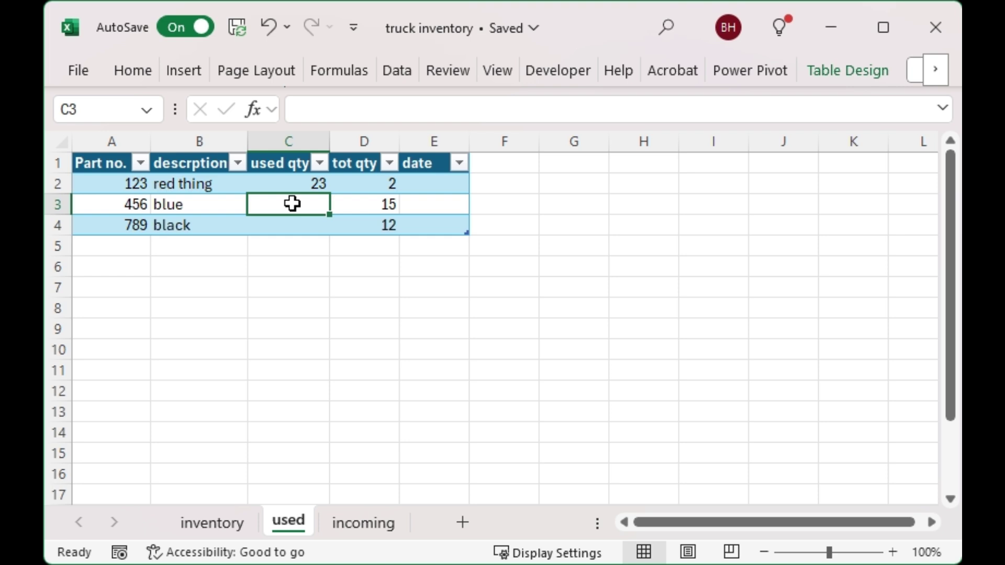
text(12)
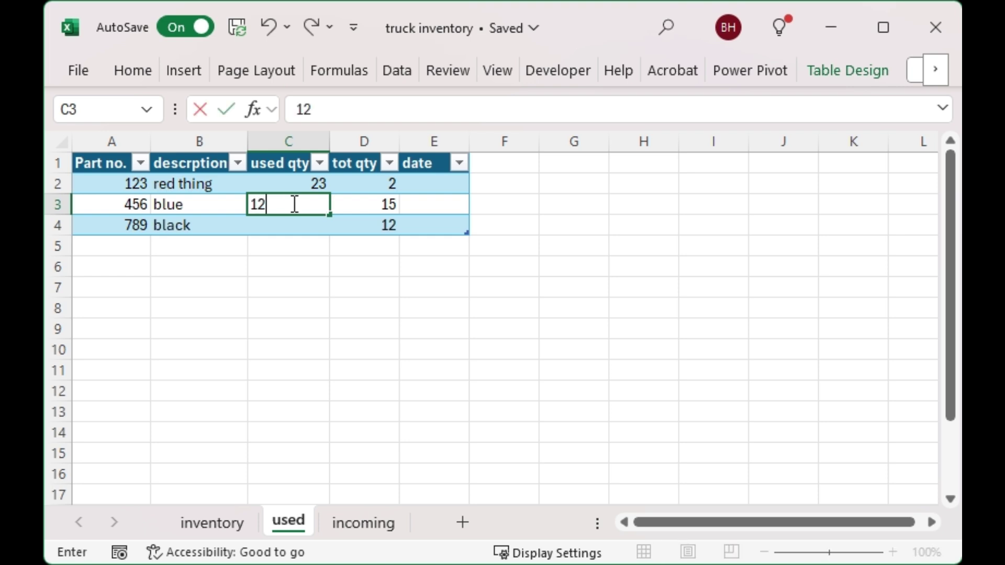
click(294, 223)
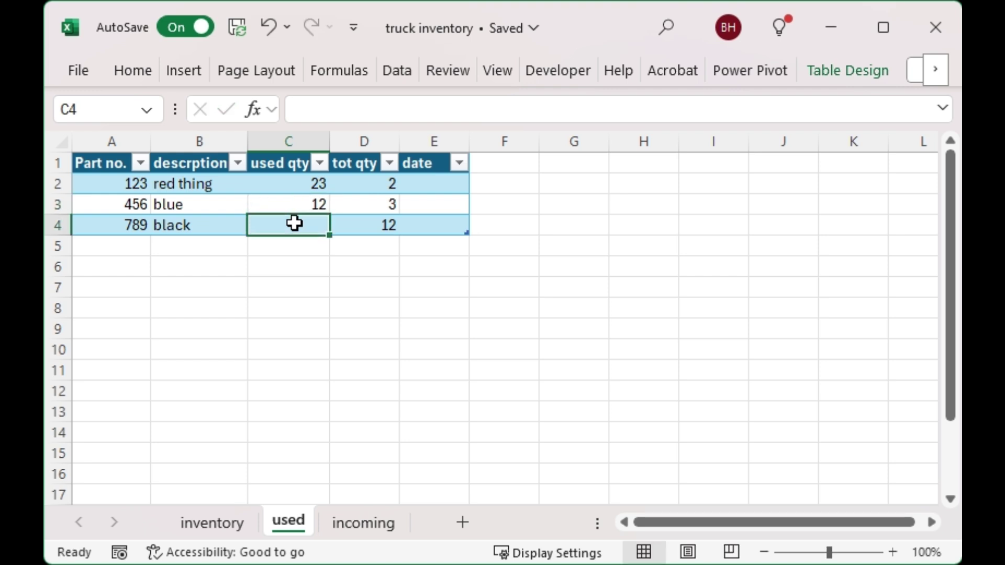
text(12)
key(Return)
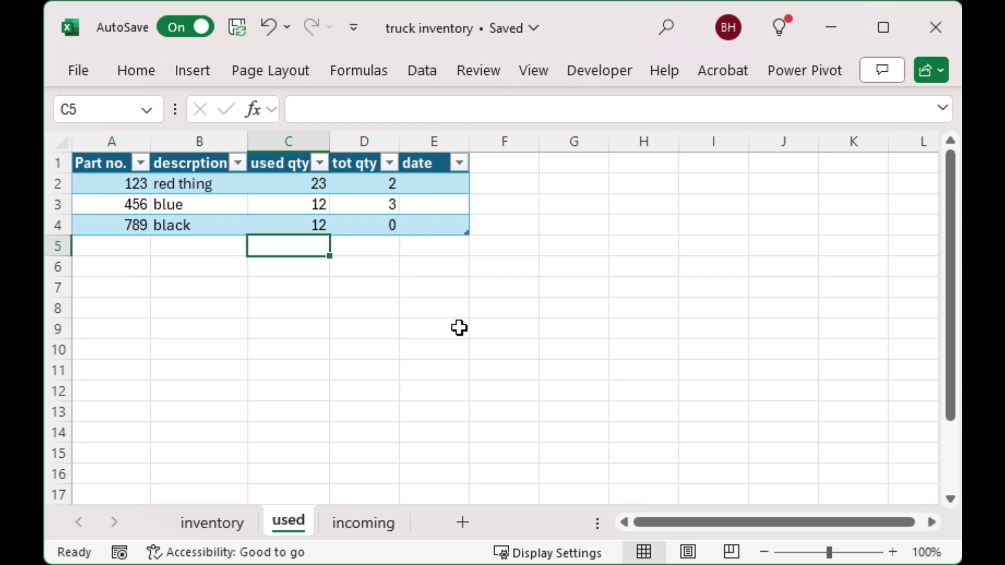
Step: Inspect the incoming sheet's description and tot qty VLOOKUP formulas and the received value in B2:D2
click(196, 524)
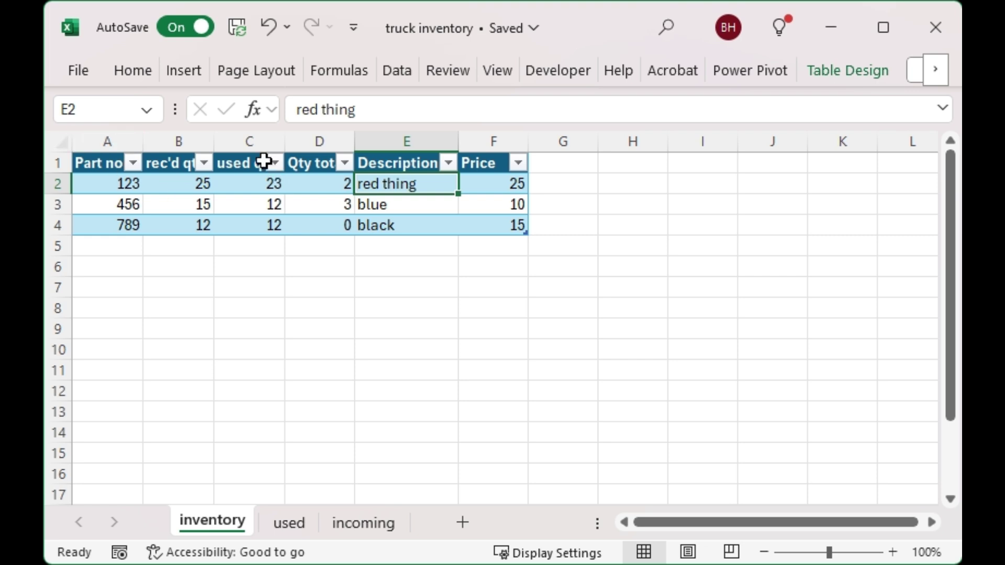
click(369, 520)
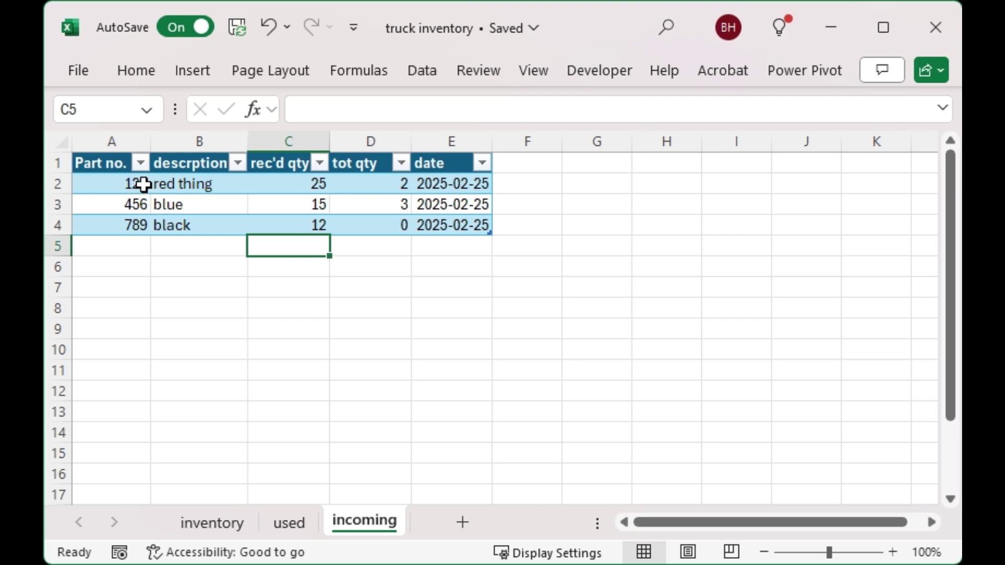
click(184, 185)
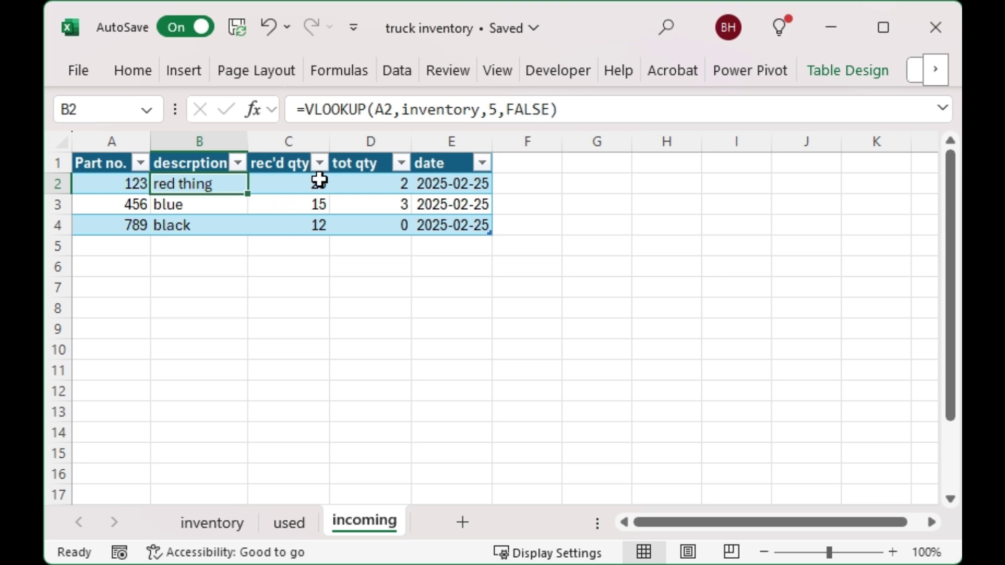
click(297, 183)
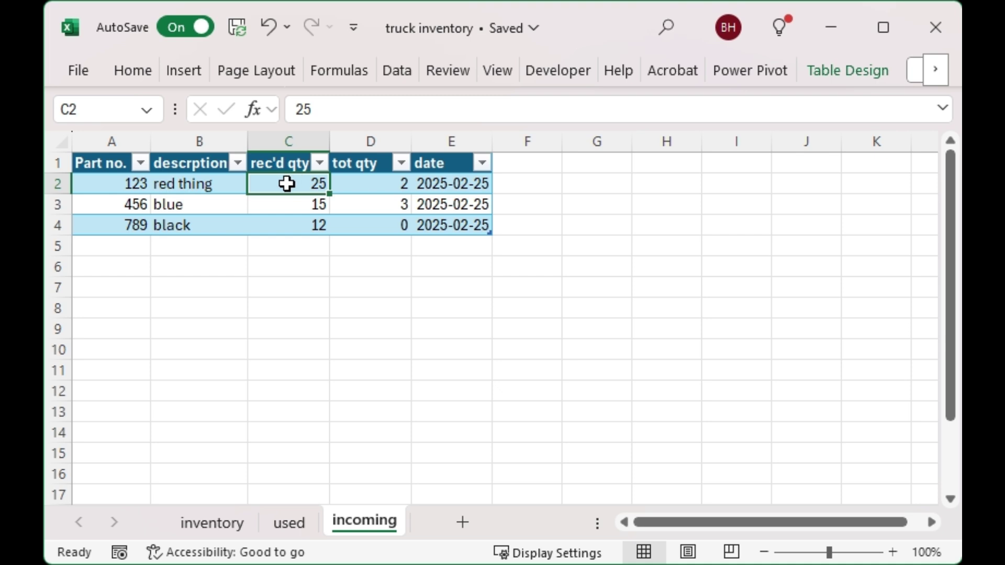
click(380, 185)
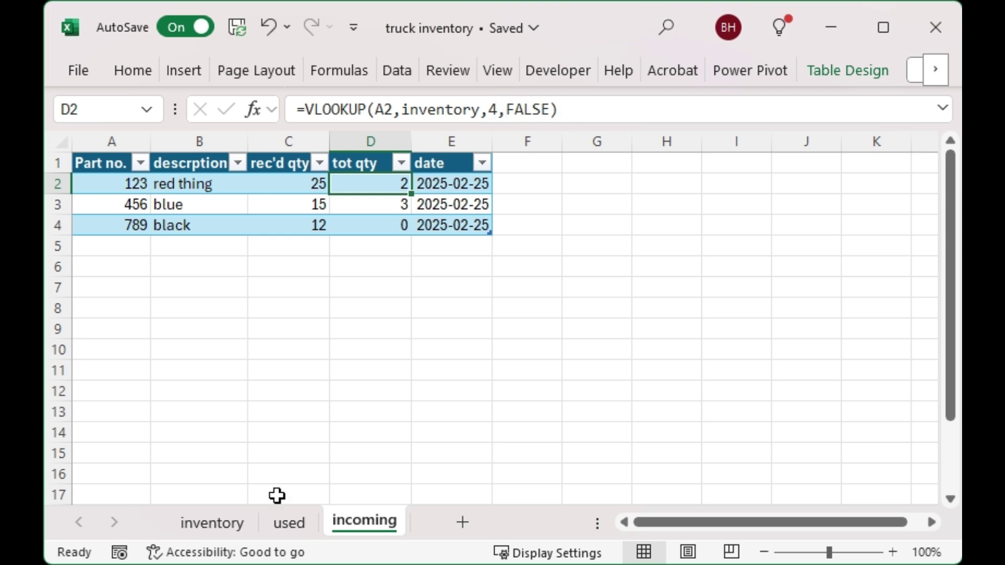
Step: Check the used sheet's description and tot qty VLOOKUP formulas in B2 and D2
click(291, 520)
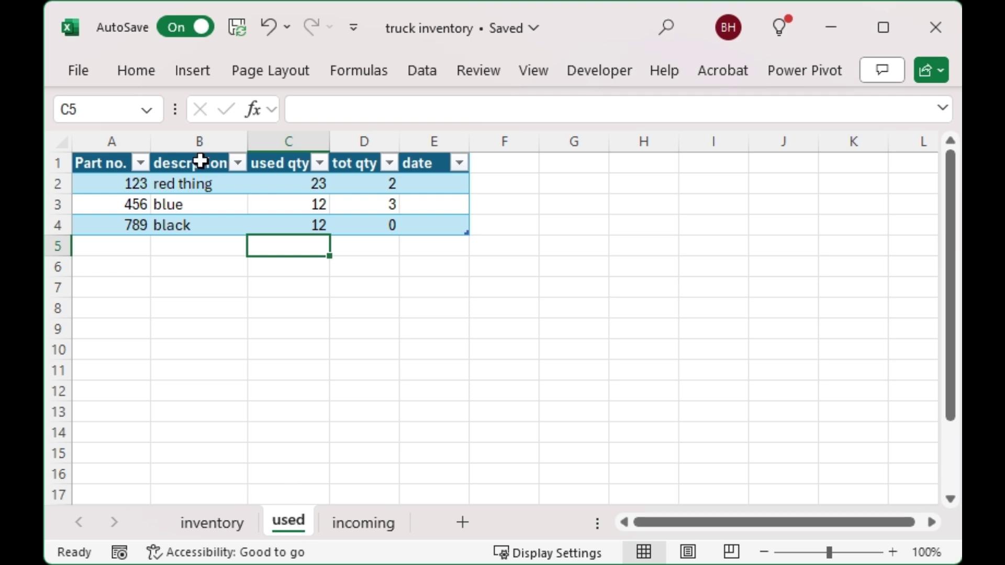
click(173, 184)
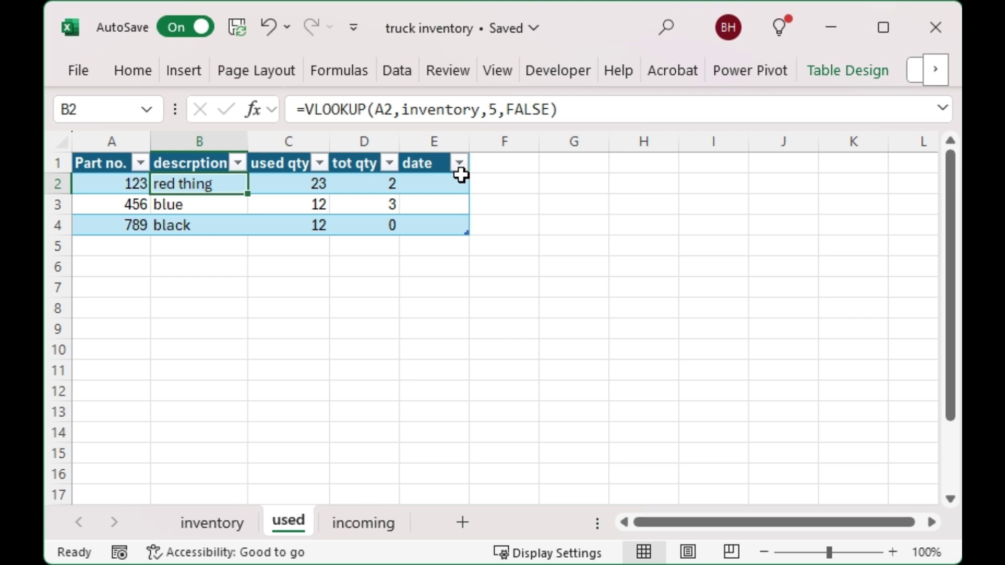
click(366, 184)
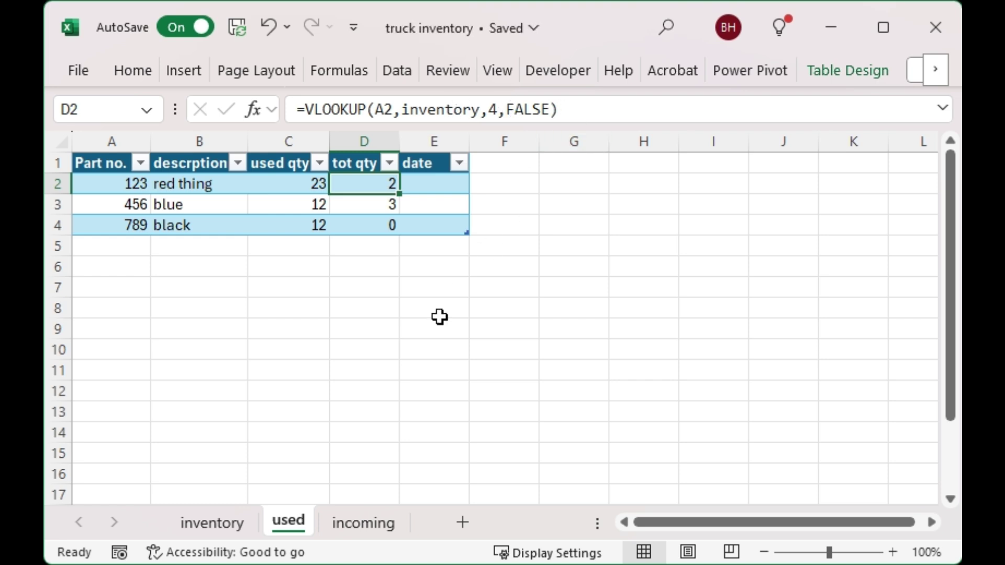
Step: Stamp today's date, 2025-02-25, into E2 for the red thing and return to the inventory sheet
click(420, 181)
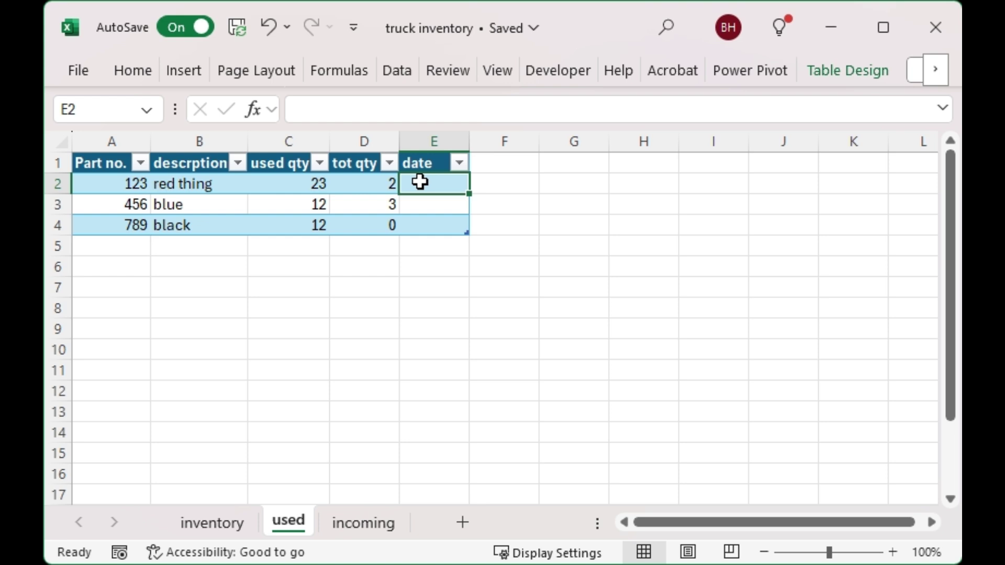
key(ctrl+semicolon)
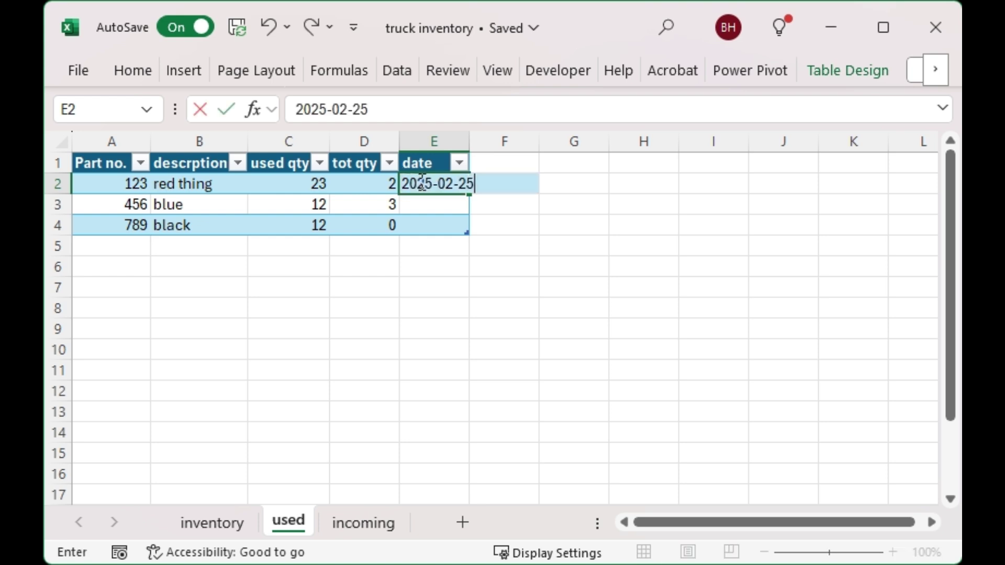
key(Return)
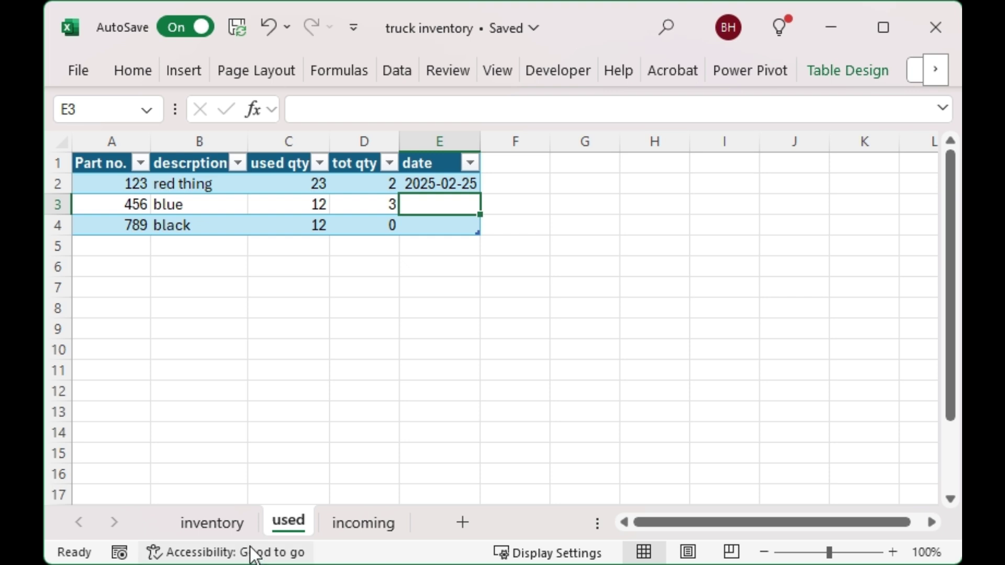
click(213, 521)
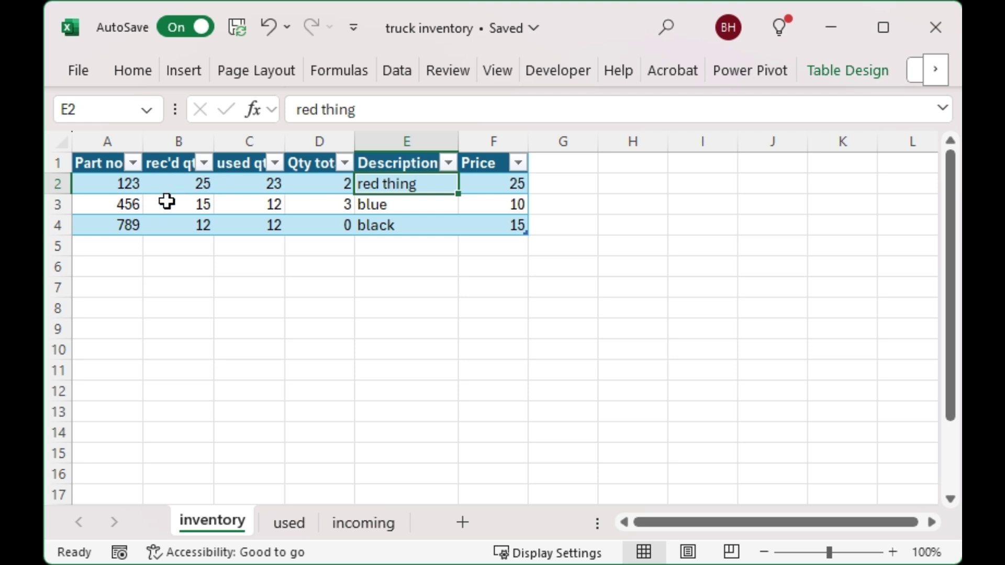
click(196, 187)
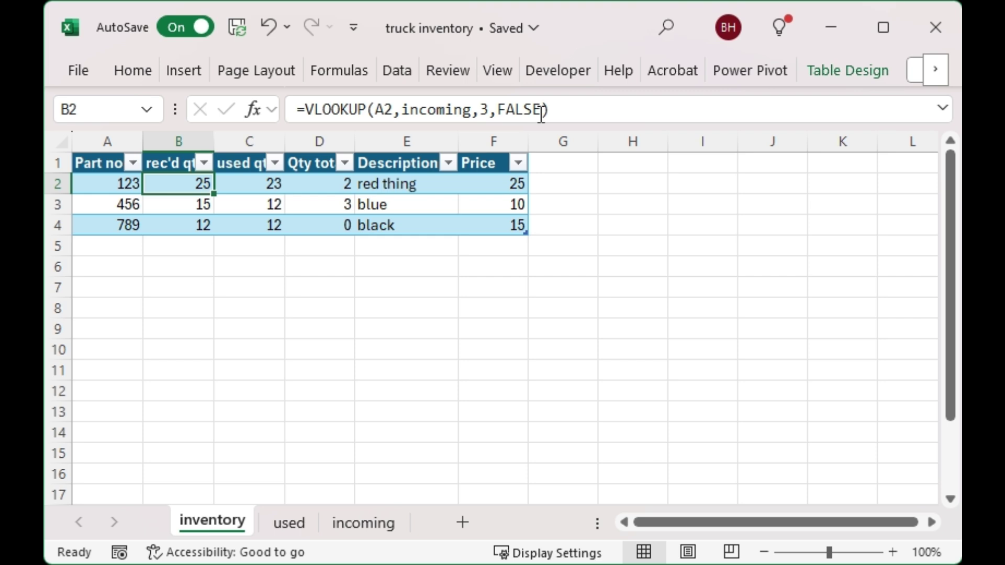
click(260, 180)
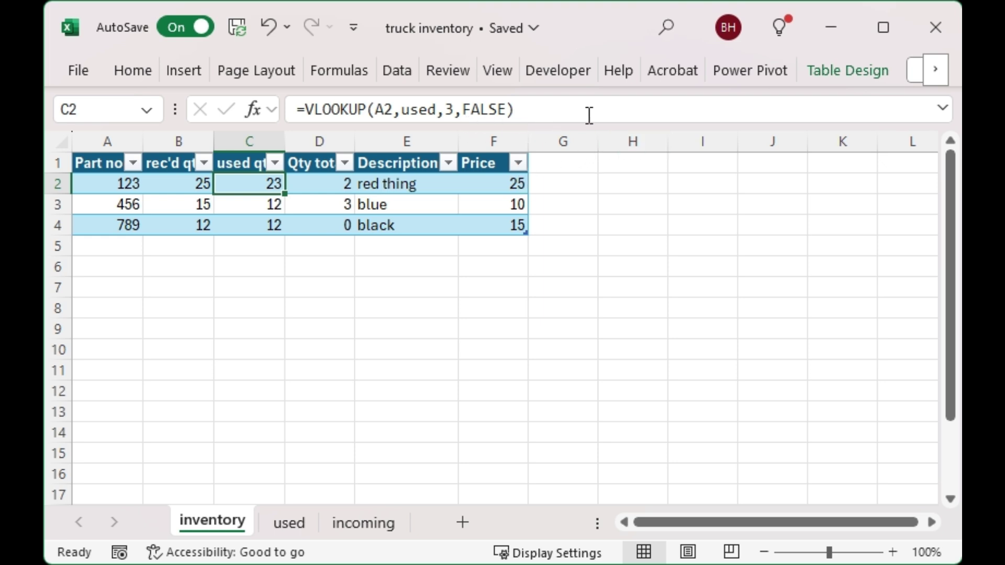
click(326, 183)
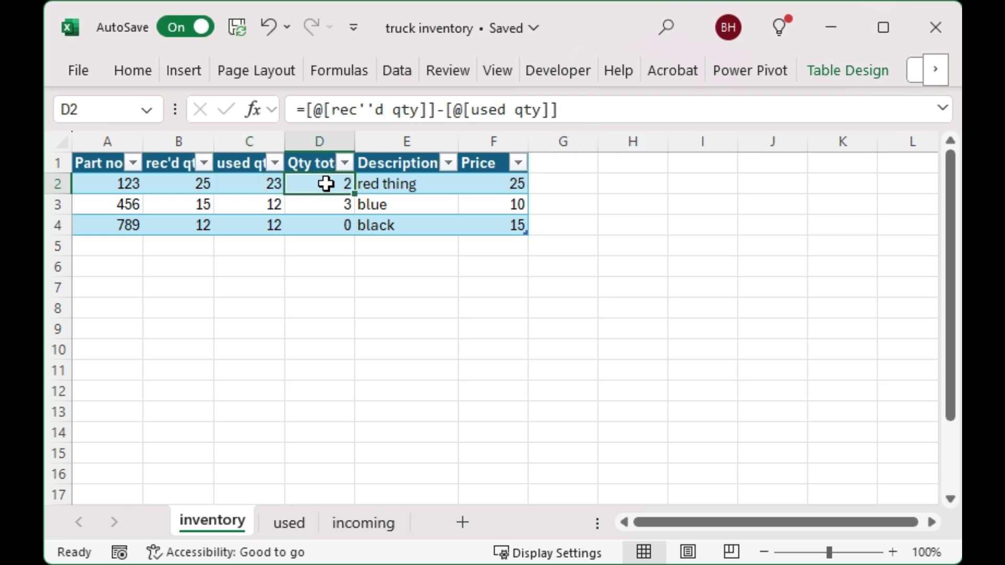